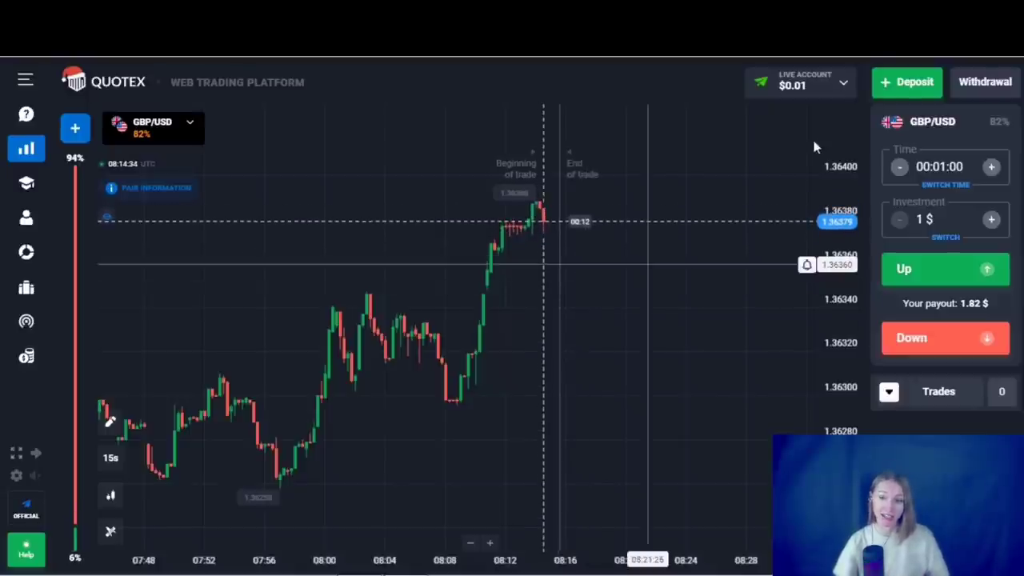
Deposit 14 $ into the live account, bringing the balance to $14.01
left_click(911, 84)
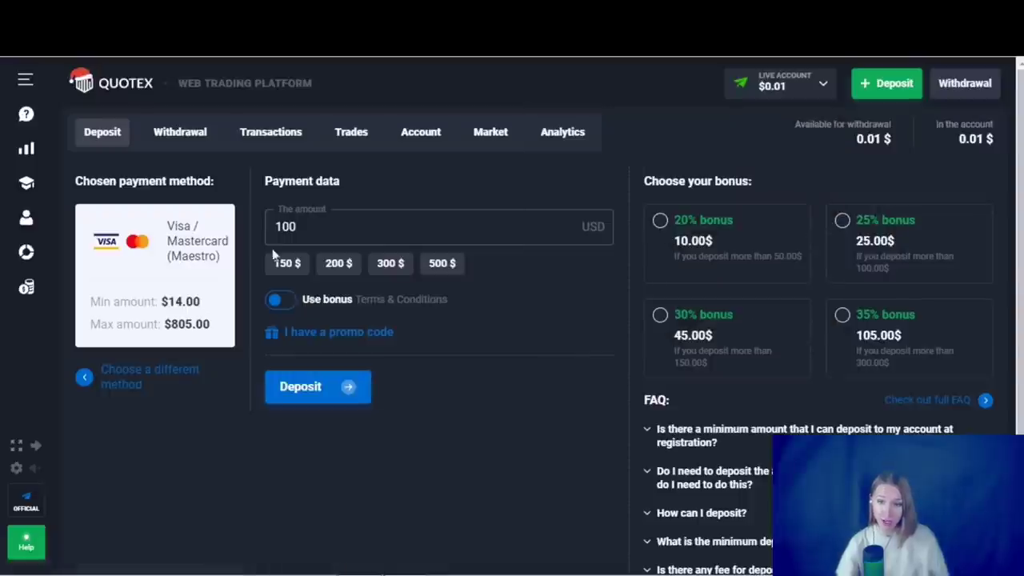
double_click(313, 229)
type("14")
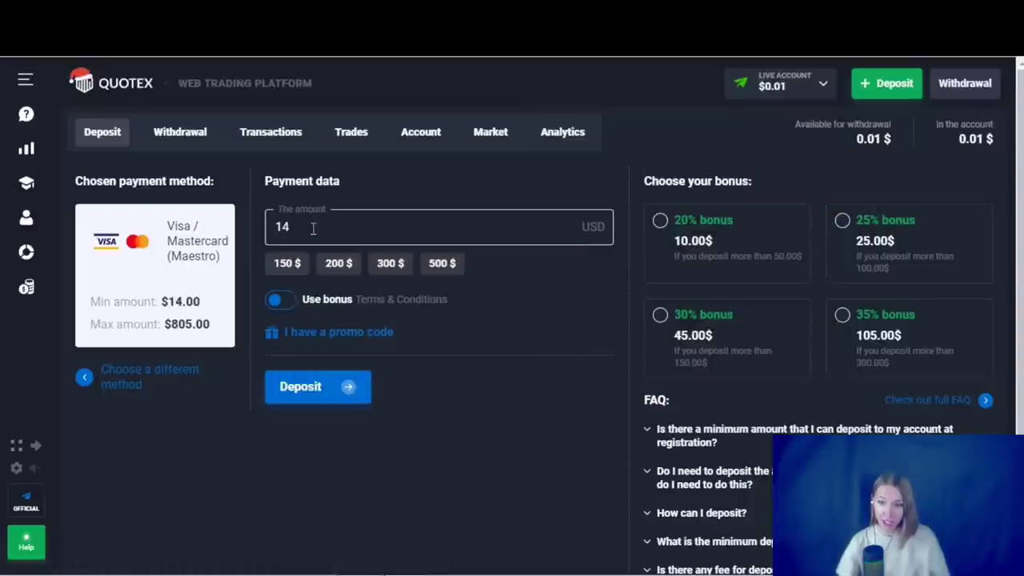
left_click(311, 397)
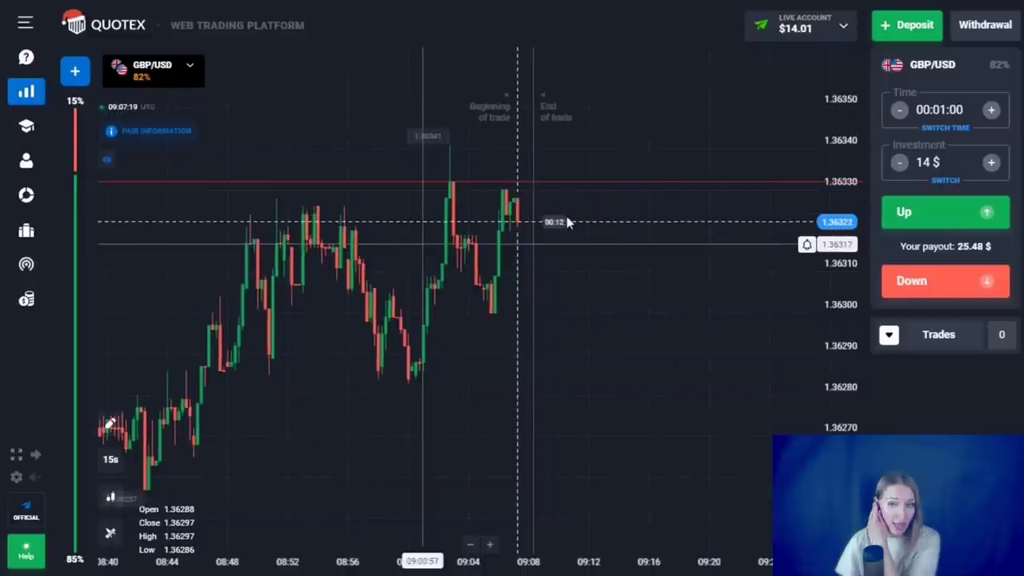
Bet 14 $ on GBP/USD rising with a 3-minute expiry
left_click(953, 112)
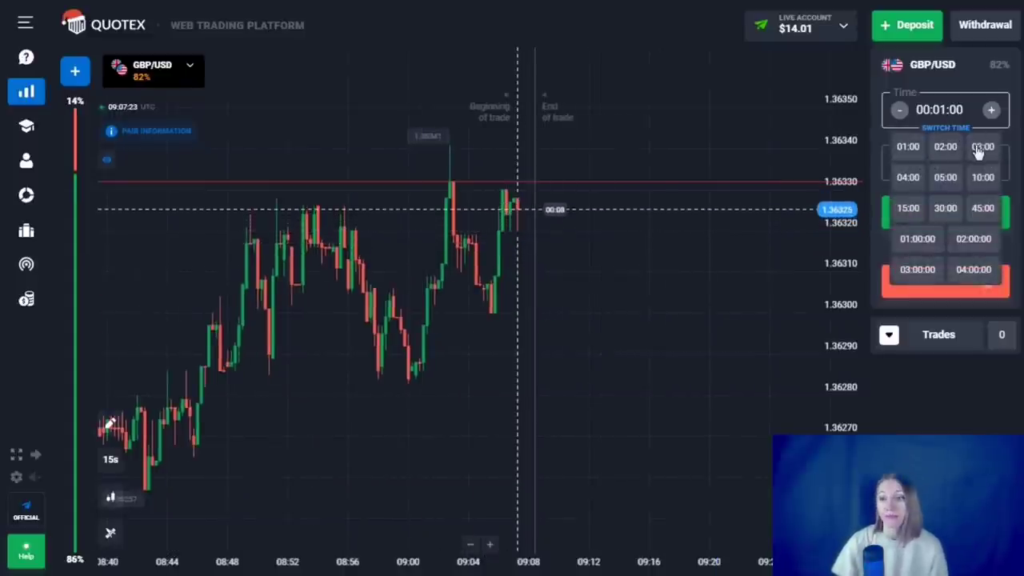
left_click(982, 146)
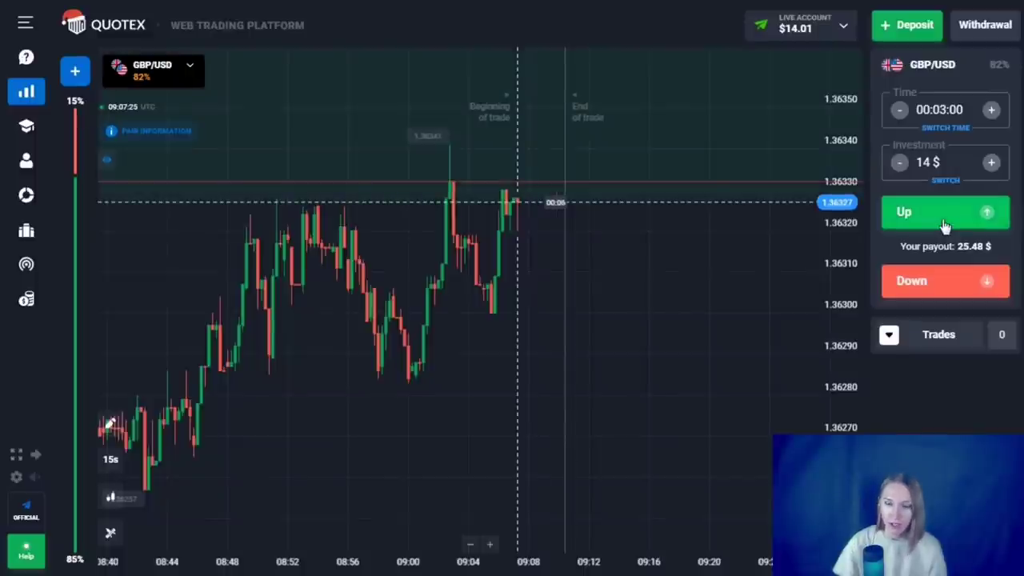
left_click(944, 224)
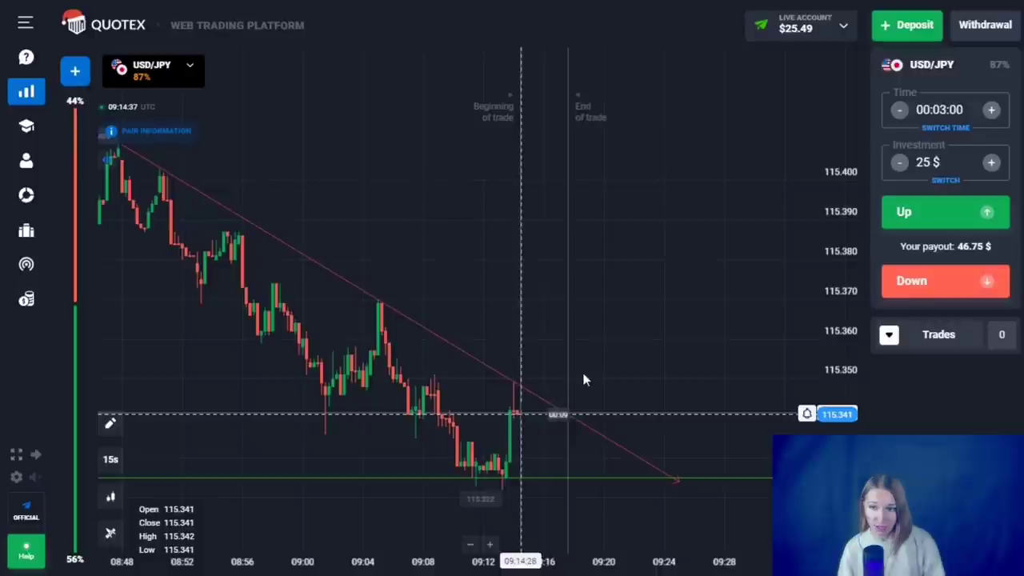
Place two Down trades on USD/JPY, first 25 $, then 47 $
left_click(951, 284)
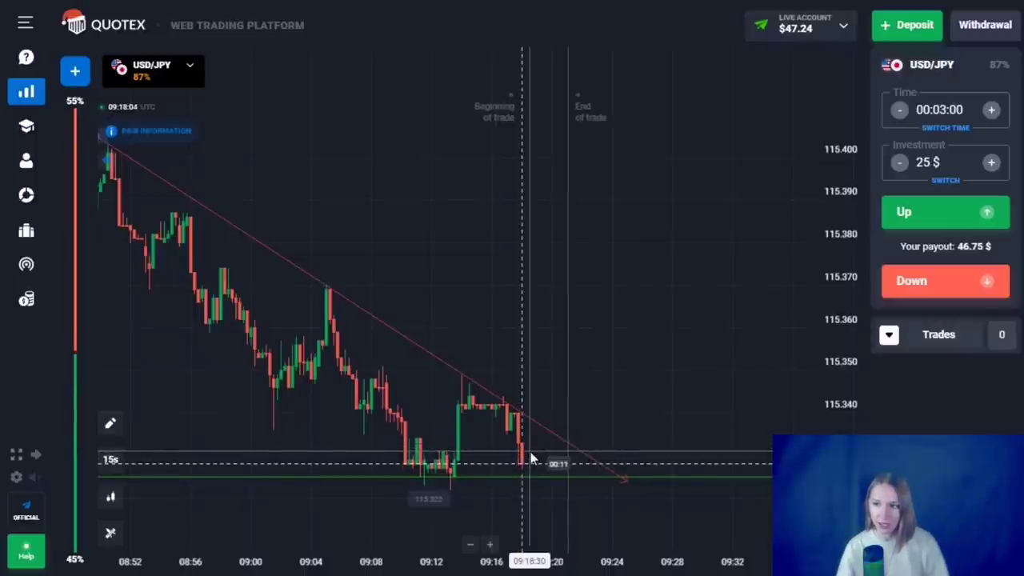
left_click(931, 162)
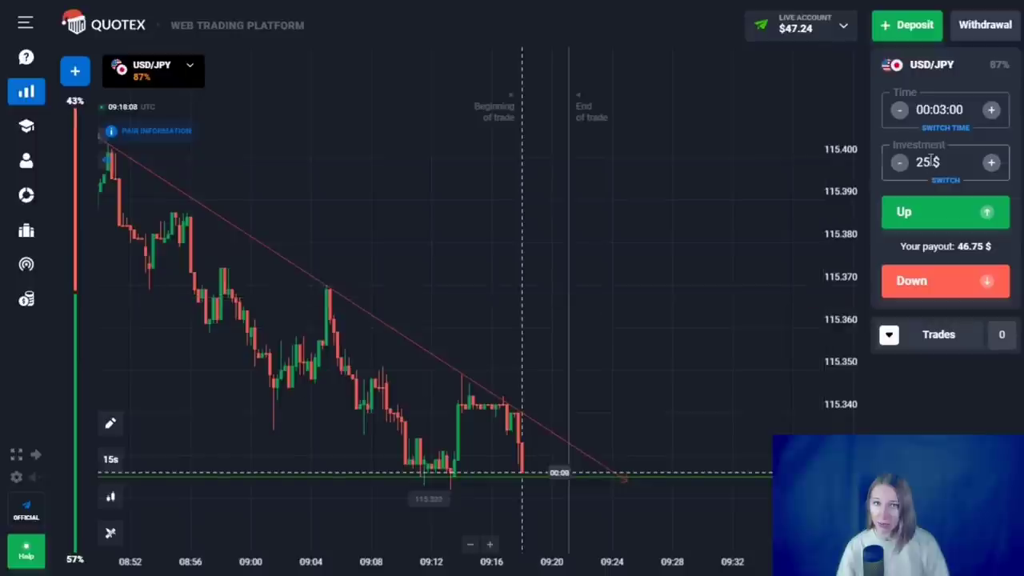
key("BackSpace")
key("BackSpace")
type("47")
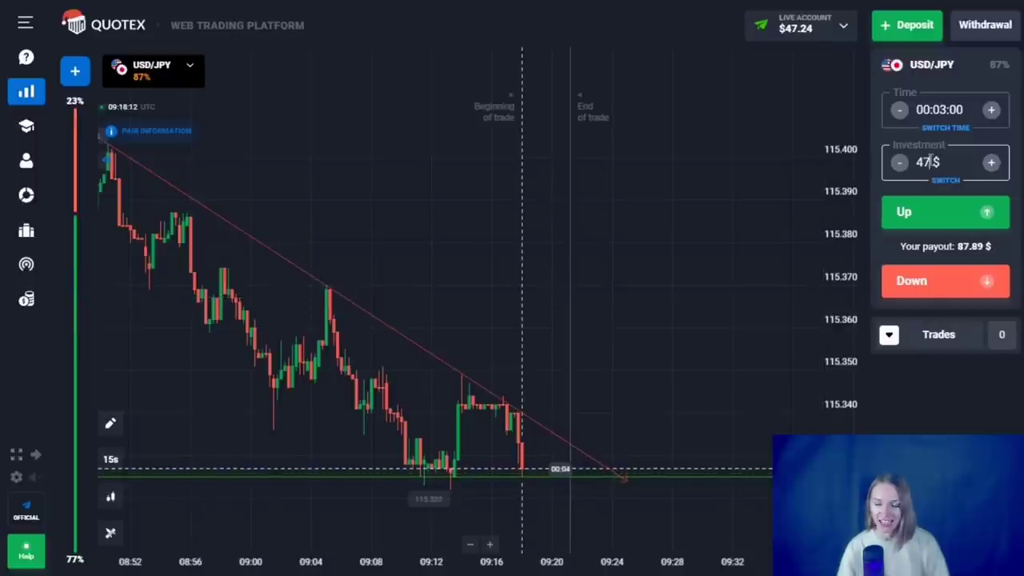
left_click(945, 281)
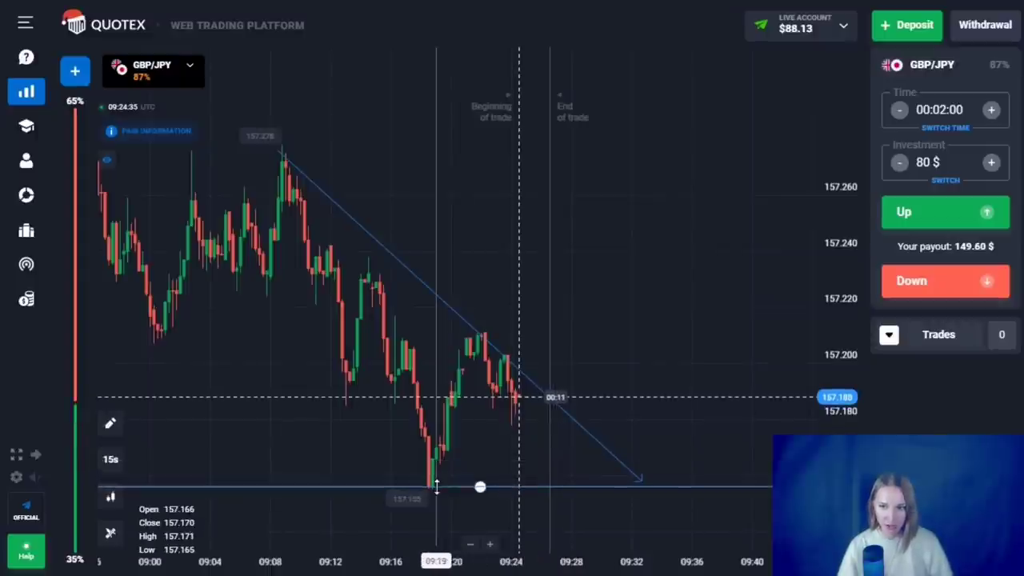
Move the price alert line to 157.196 and bet 80 $ on GBP/JPY falling for 3 minutes
left_click(308, 180)
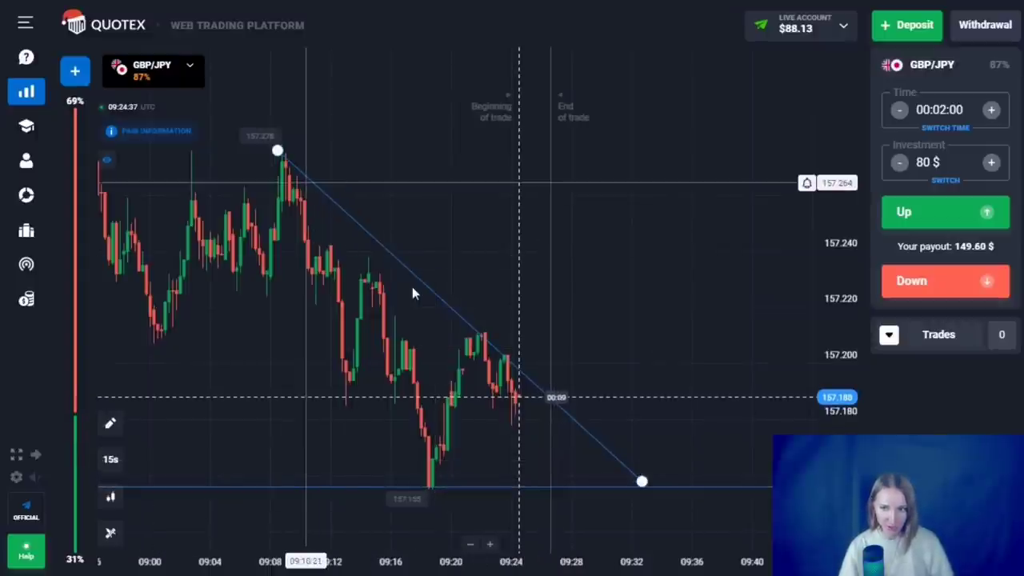
left_click_drag(464, 182, 518, 408)
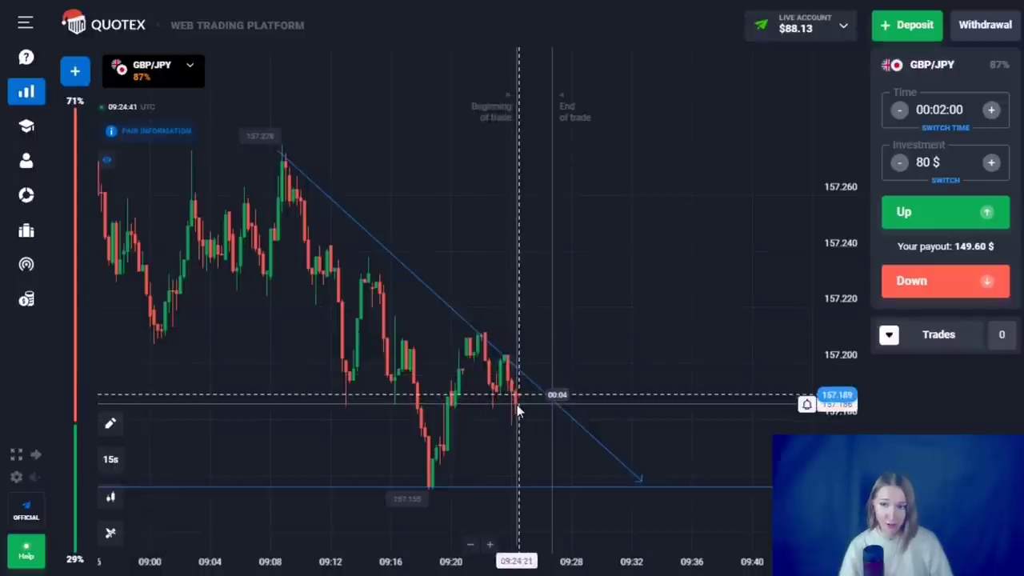
left_click(950, 111)
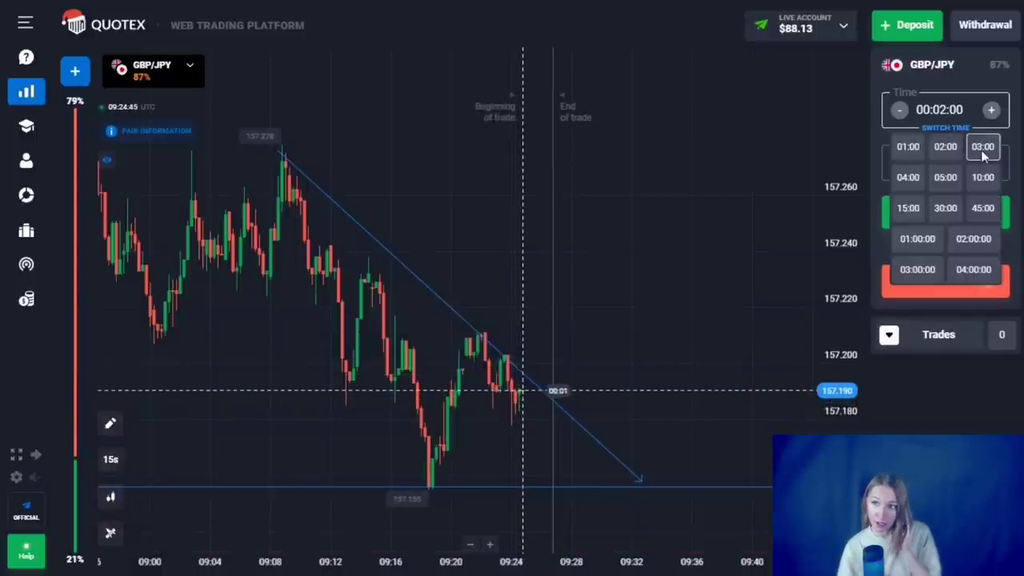
left_click(984, 149)
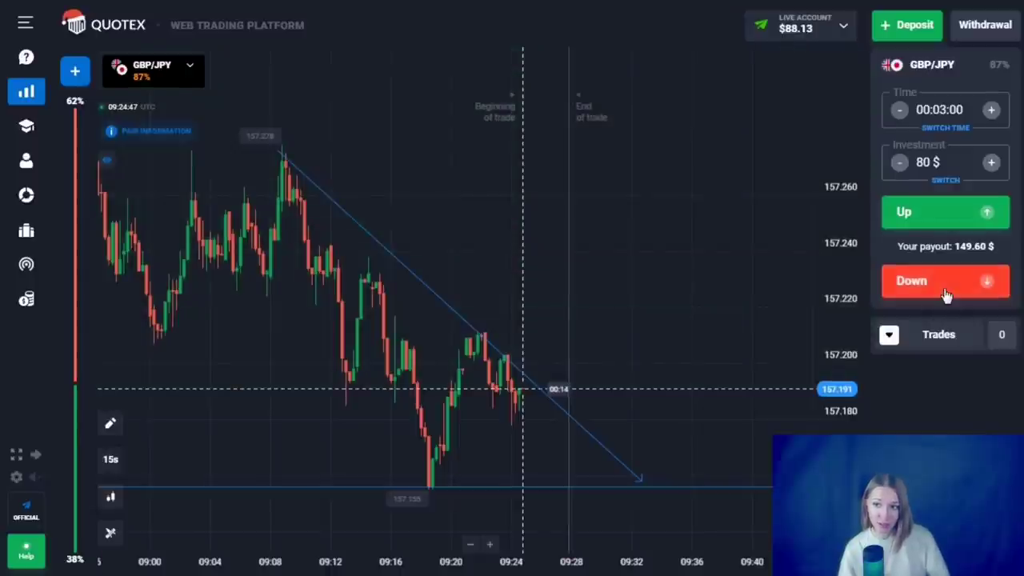
left_click(947, 292)
left_click_drag(534, 442, 558, 479)
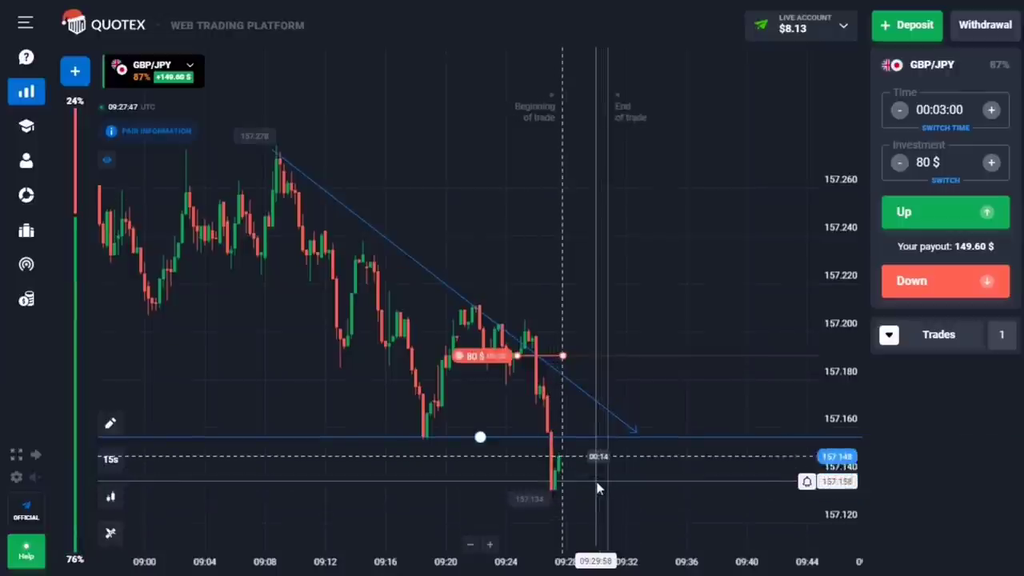
left_click_drag(606, 462, 532, 438)
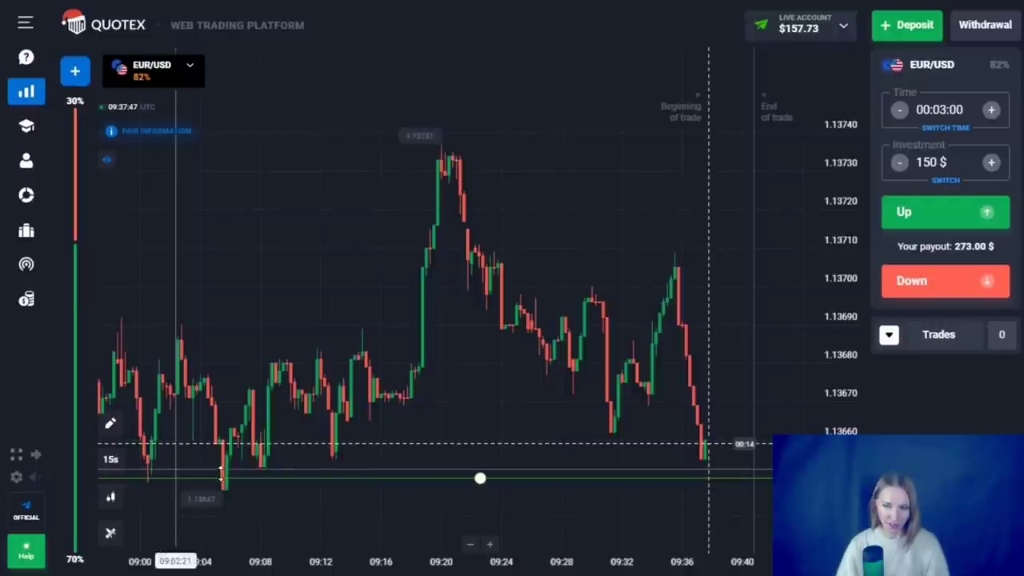
Bet 150 $ on EUR/USD falling and follow the latest candles until it closes
left_click_drag(387, 412, 320, 293)
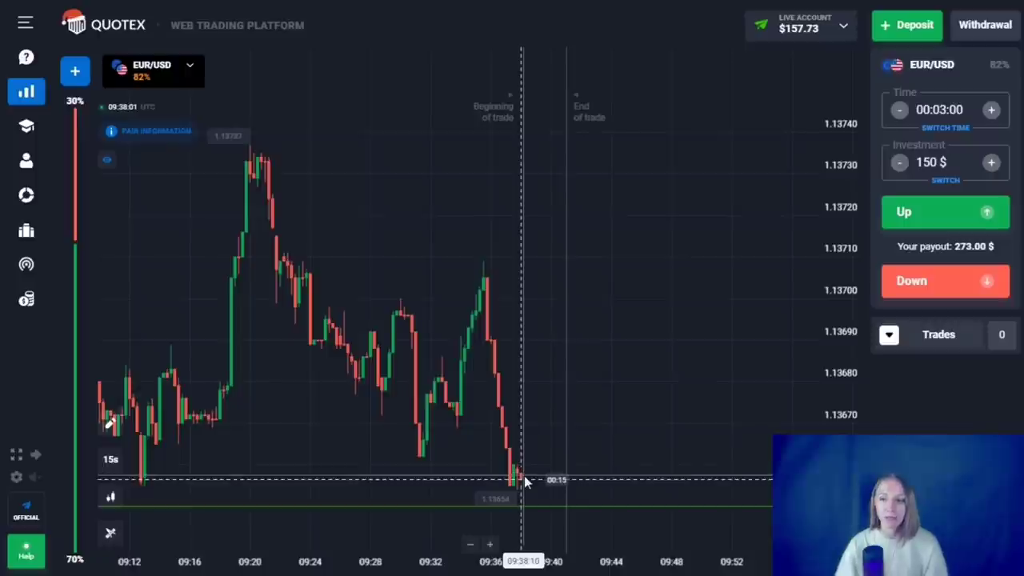
left_click(943, 290)
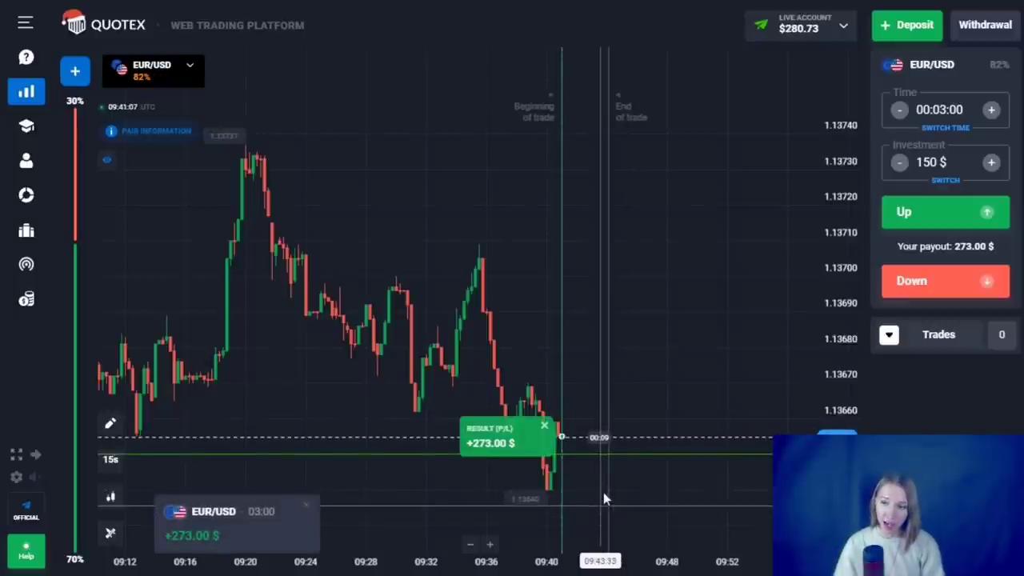
left_click_drag(577, 483, 532, 484)
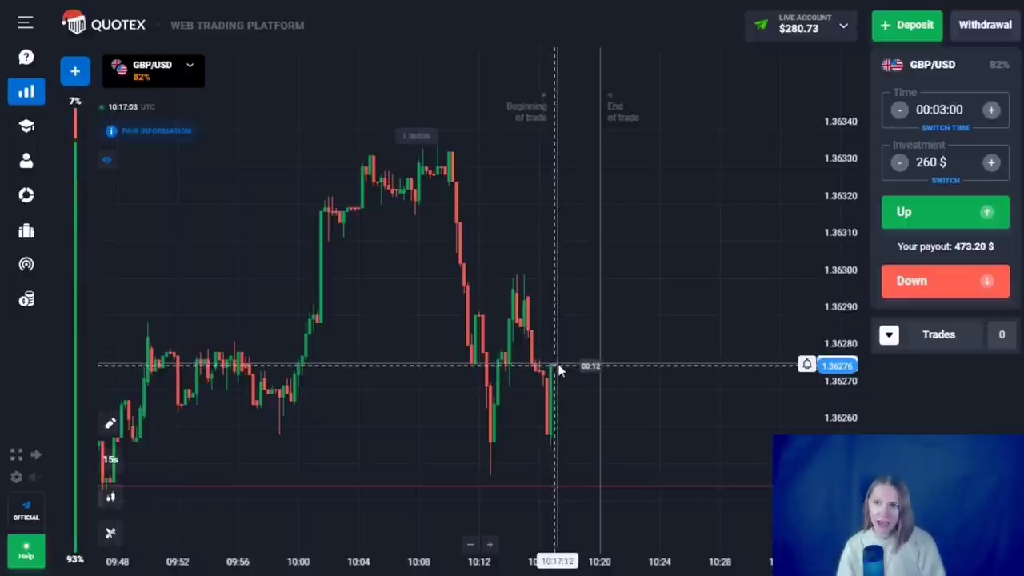
Bet 260 $ on GBP/USD falling, then set alert lines below 1.36245 and at 157.252
left_click(950, 287)
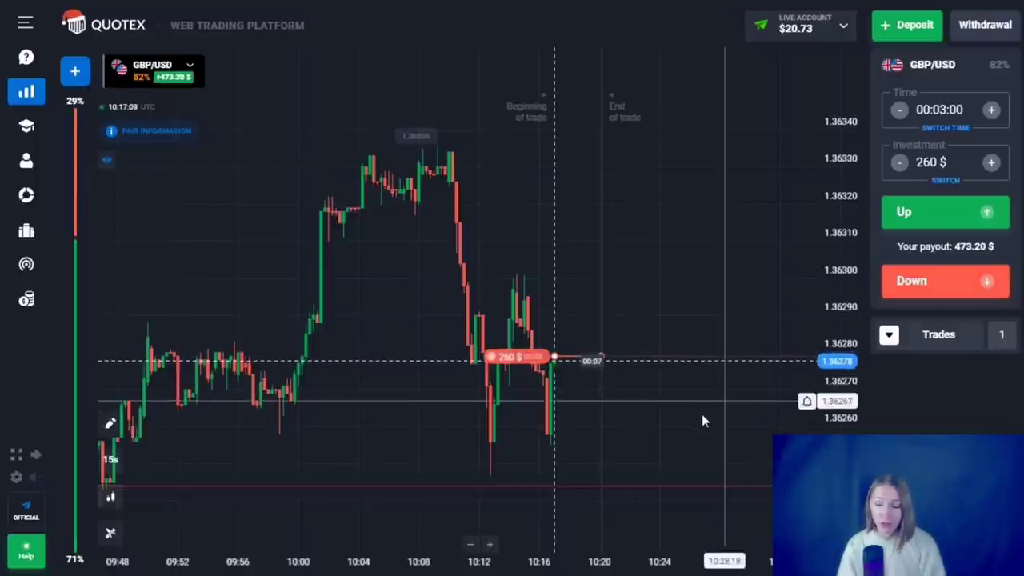
left_click_drag(641, 428, 606, 436)
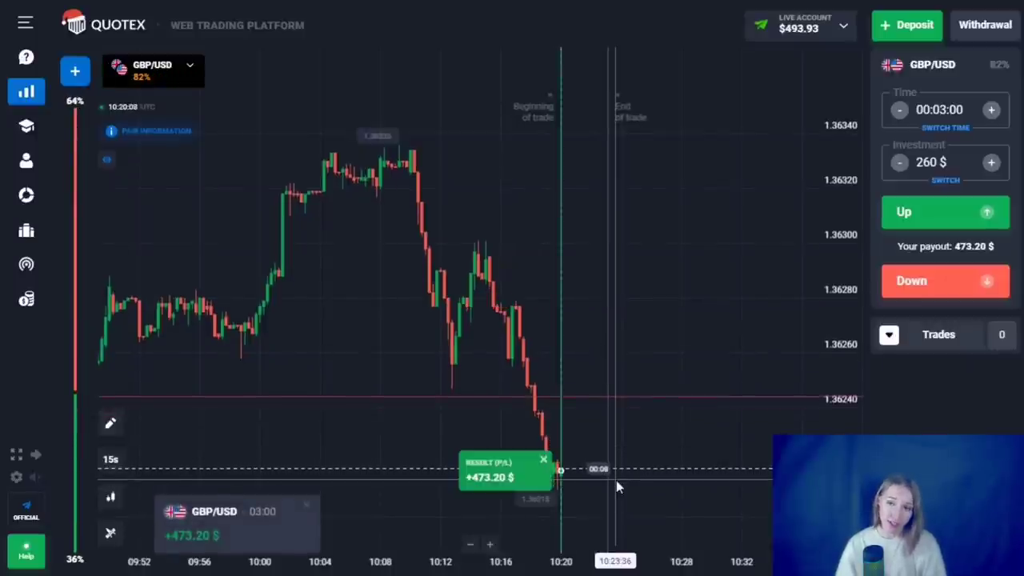
left_click_drag(562, 425, 523, 422)
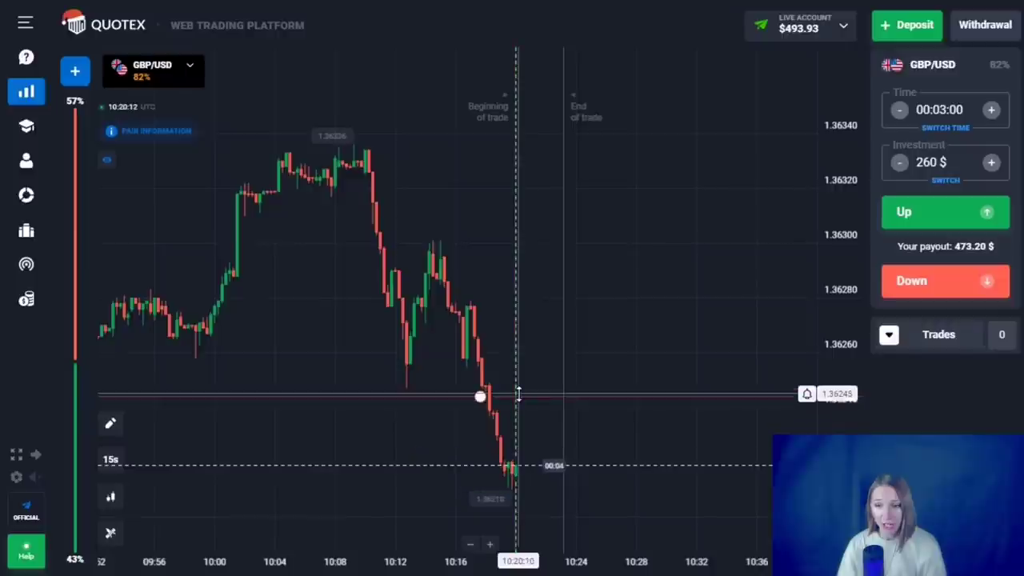
left_click_drag(518, 394, 550, 481)
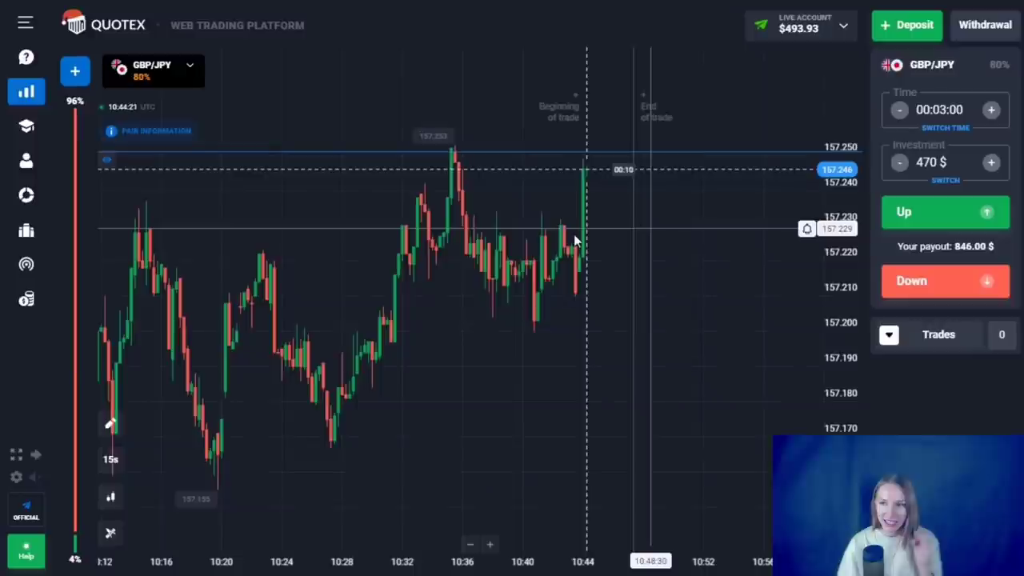
left_click_drag(578, 230, 588, 164)
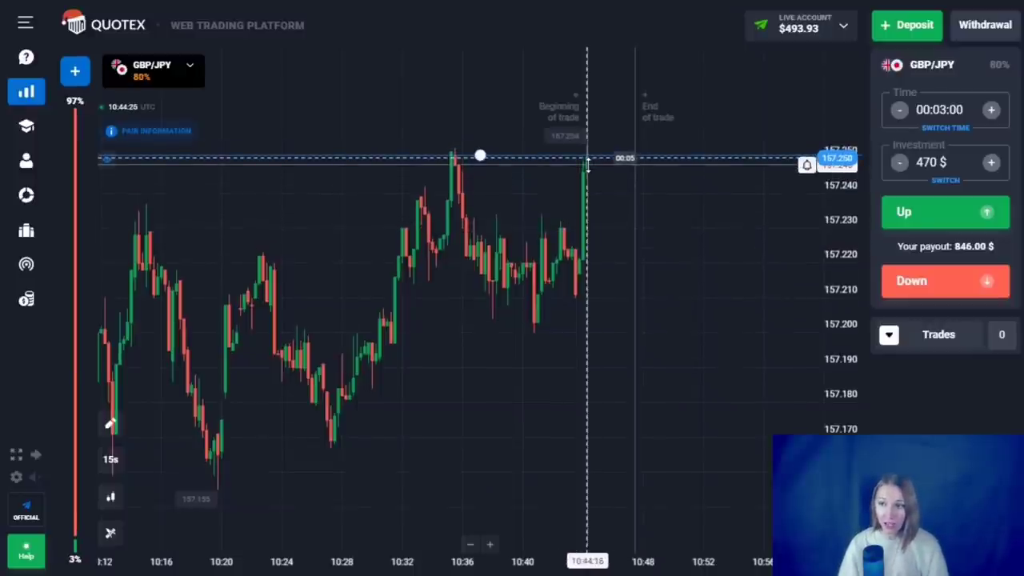
Bet 470 $ on GBP/JPY falling with a 1-minute expiry
left_click(913, 120)
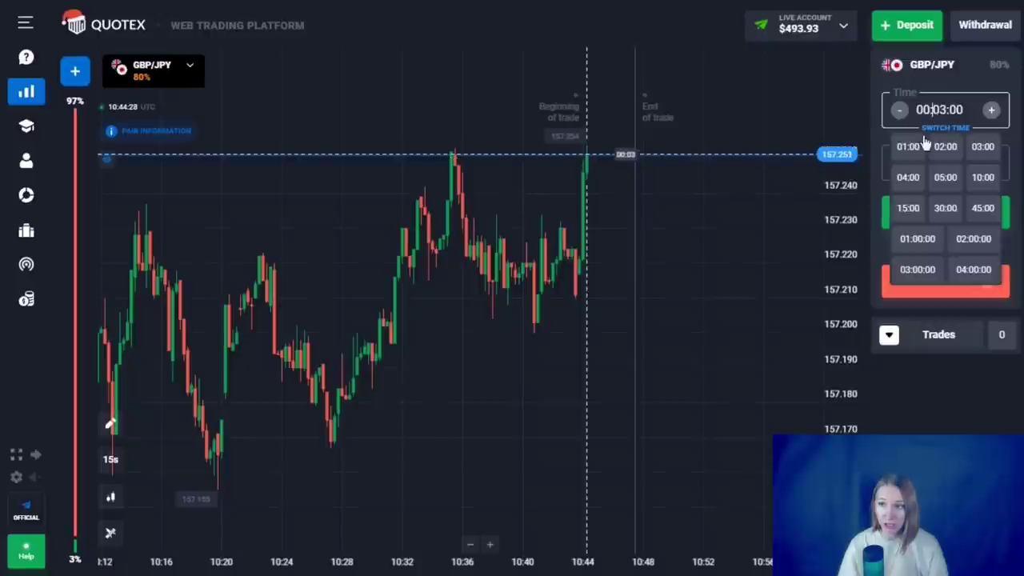
left_click(909, 148)
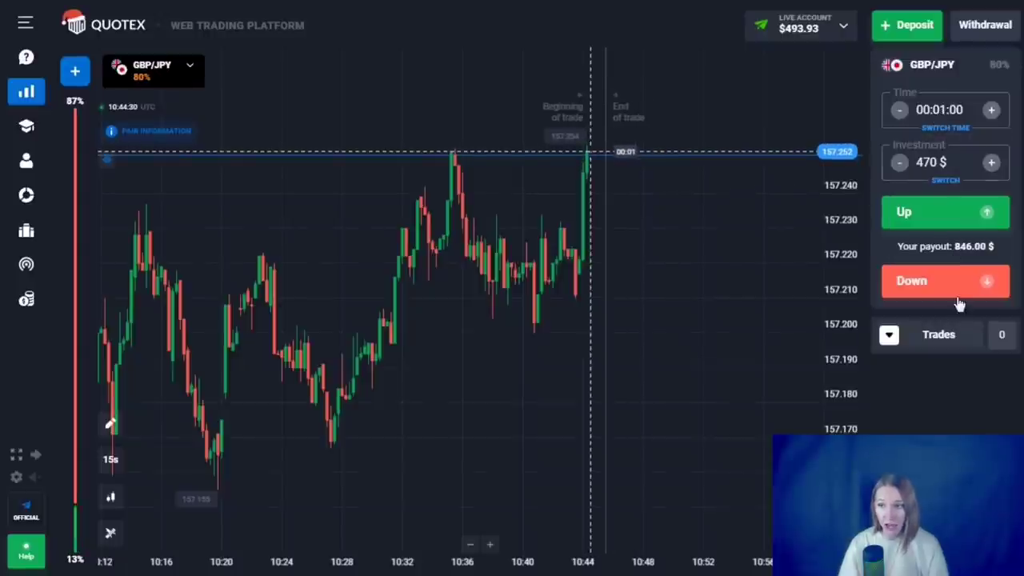
left_click(951, 294)
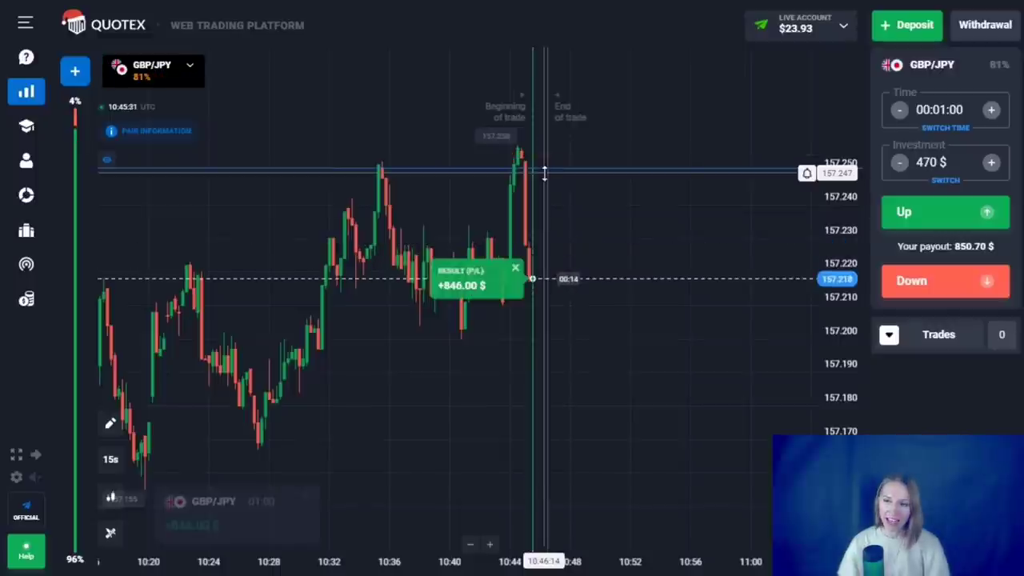
Drag the price-alert line down to about 157.218
left_click_drag(545, 174, 546, 296)
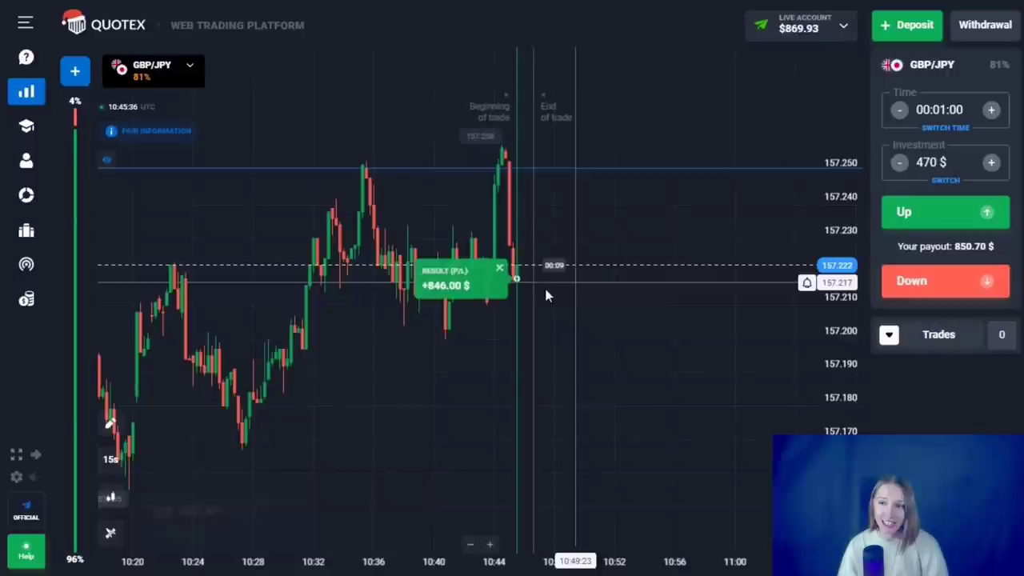
left_click_drag(535, 285, 535, 281)
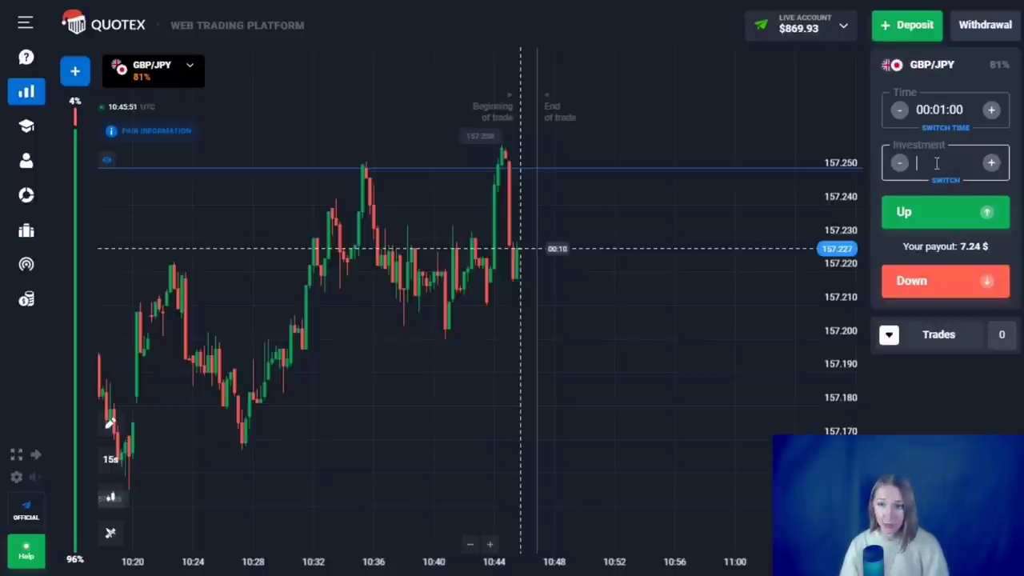
Enter an 850 $ stake and open a 3-minute Up trade on GBP/JPY
type("0 $")
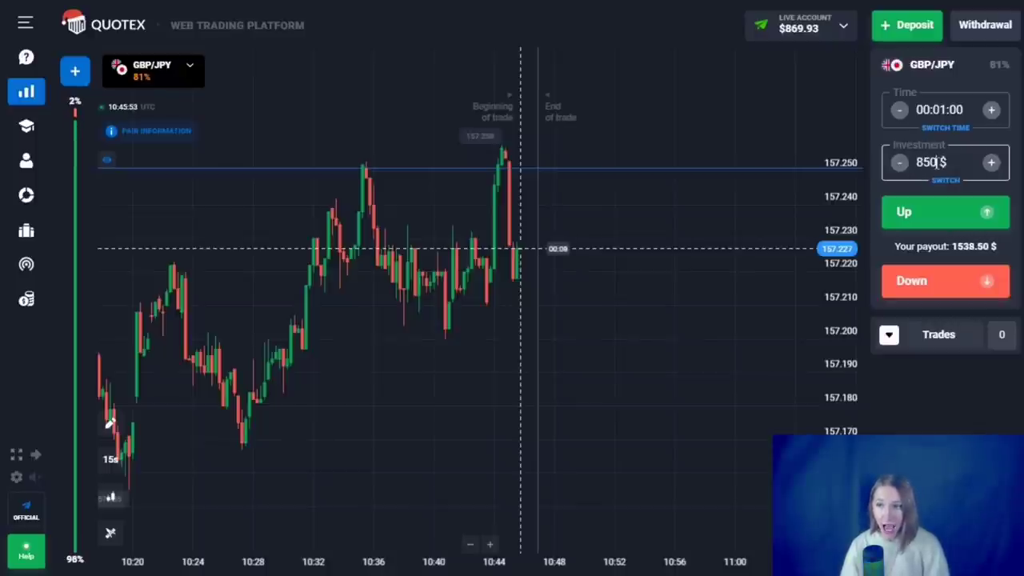
left_click(948, 117)
left_click(983, 147)
left_click(967, 212)
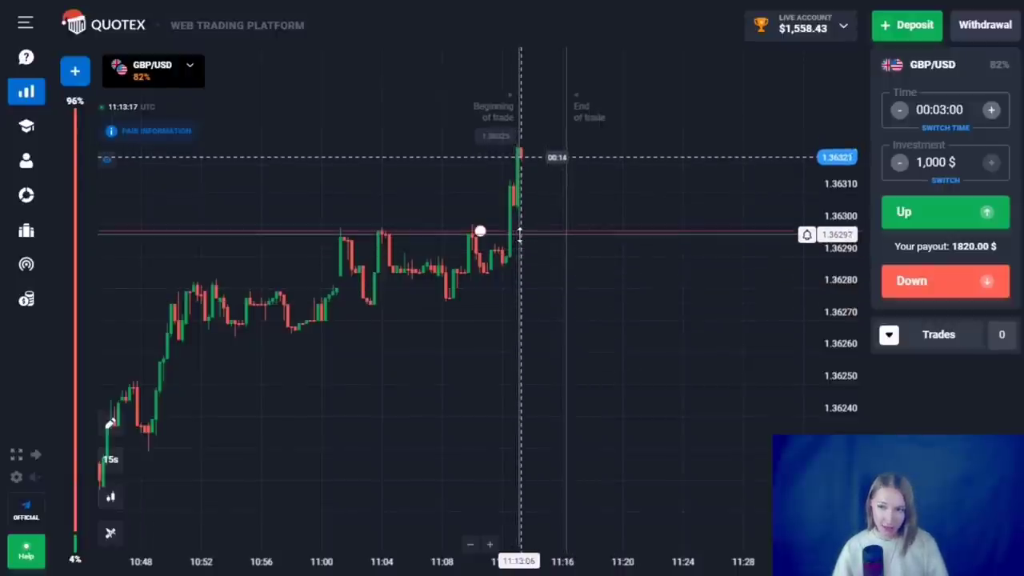
Raise the alert line to 1.36320 and open a 1-minute 1,000 $ Down trade on GBP/USD
left_click_drag(520, 232, 527, 150)
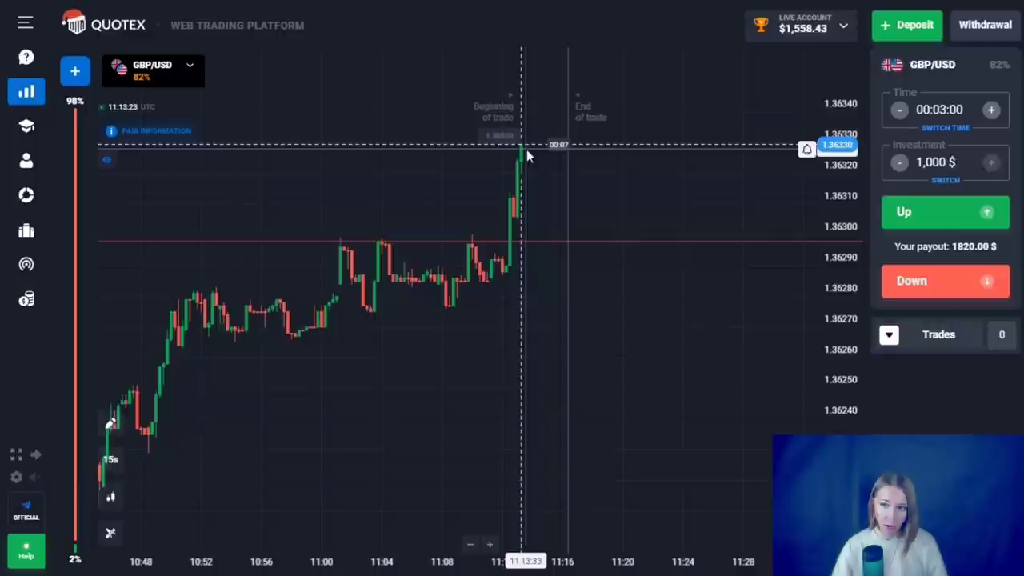
left_click(952, 126)
left_click(907, 148)
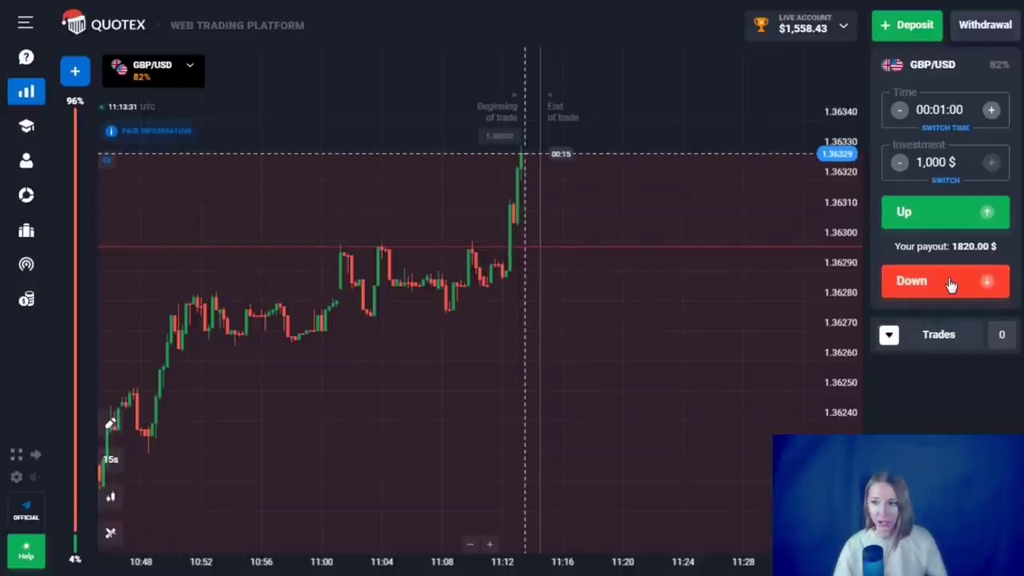
left_click(950, 286)
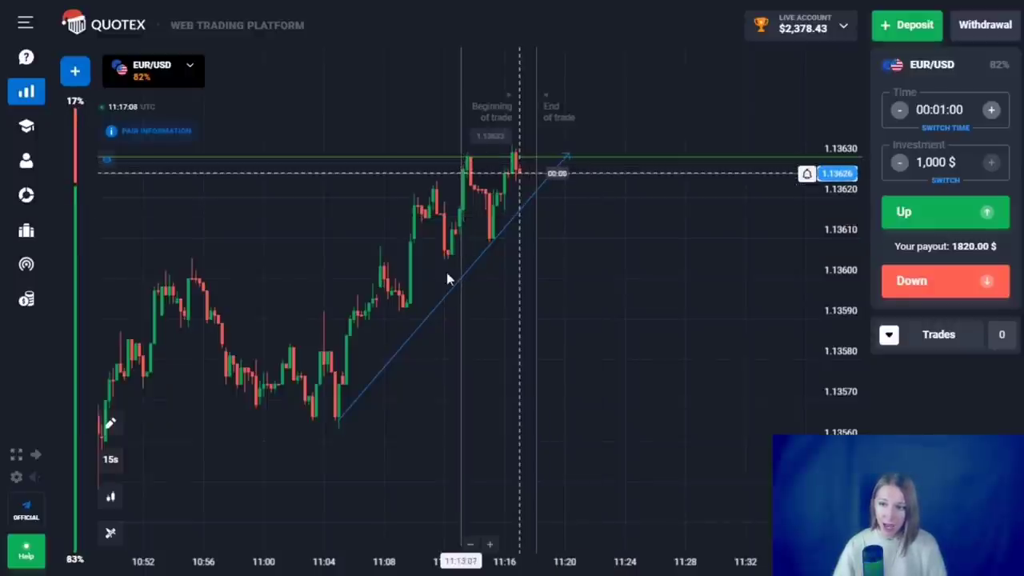
Mark the trendline, set the price alert to 1.13624, and buy a 03:00 EUR/USD Up trade for 1,000 $
left_click(342, 414)
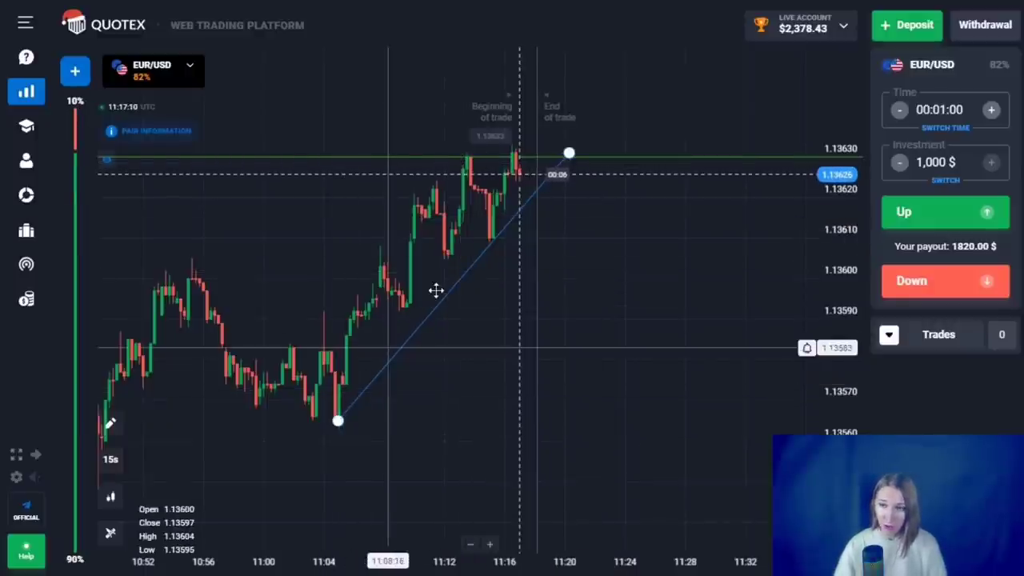
left_click_drag(503, 214, 521, 228)
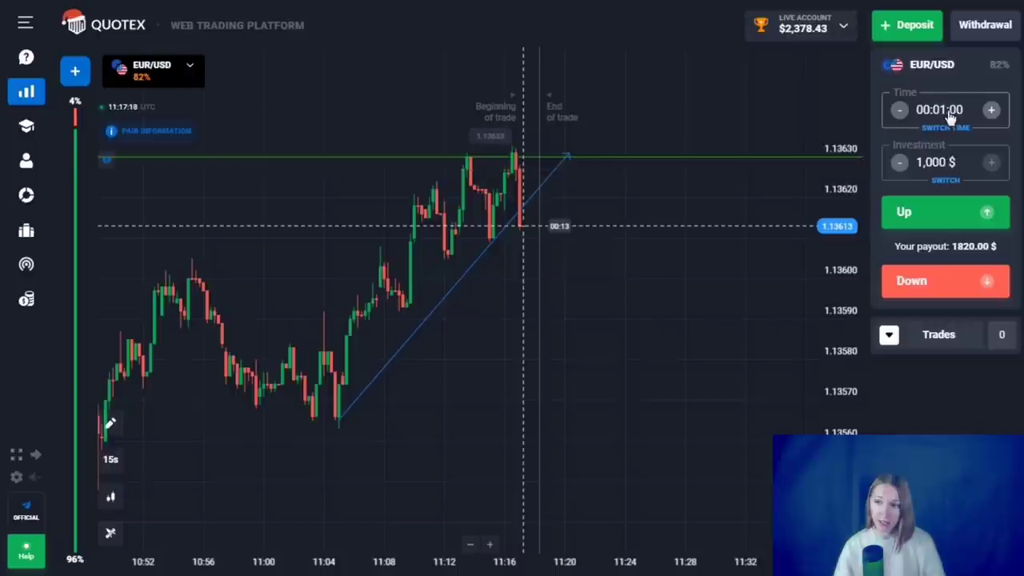
left_click(968, 130)
left_click(984, 148)
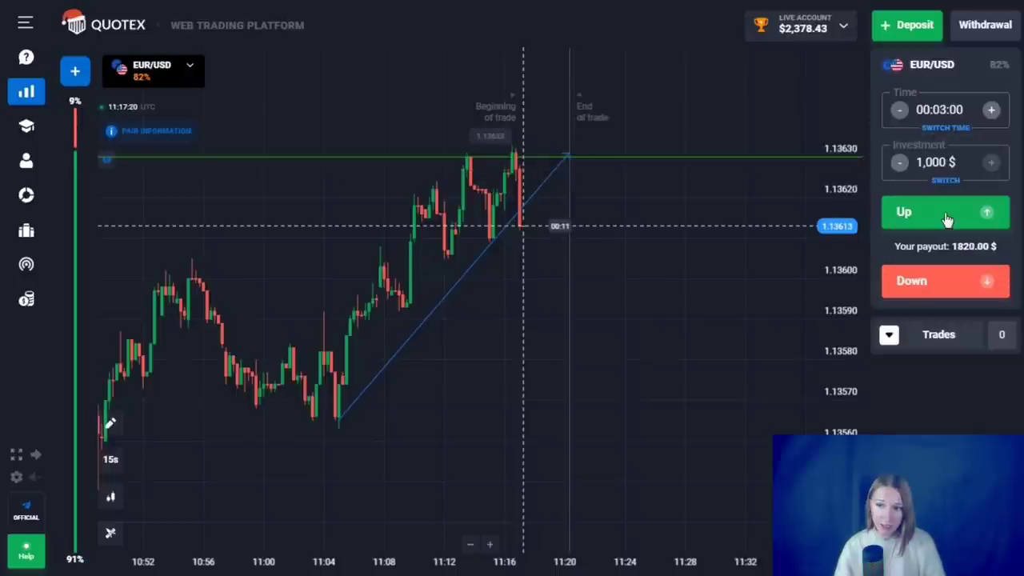
left_click(948, 217)
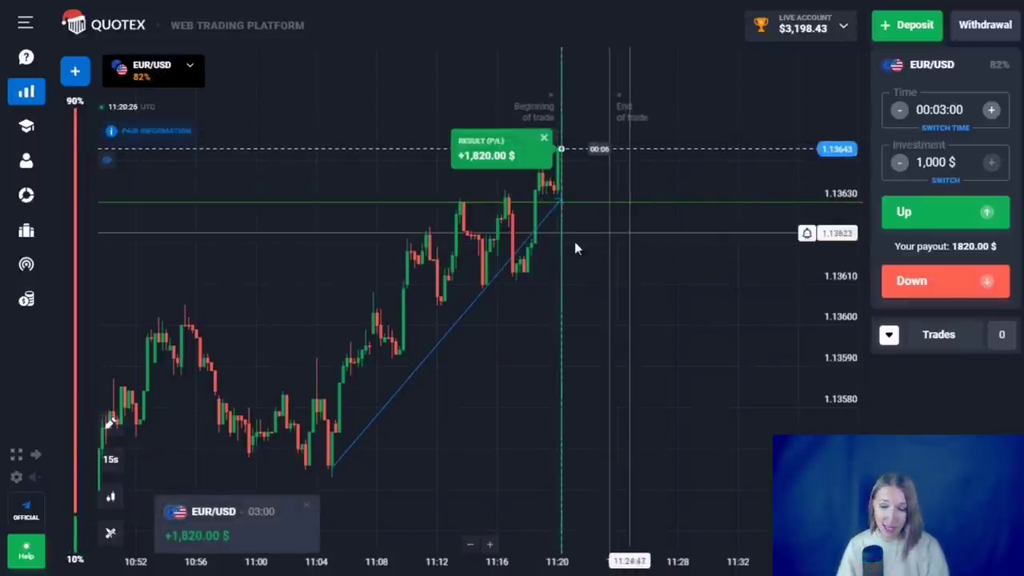
Shift the chart slightly back, then place a 01:00 EUR/USD Down trade for 1,000 $
left_click_drag(574, 248, 505, 258)
left_click(487, 235)
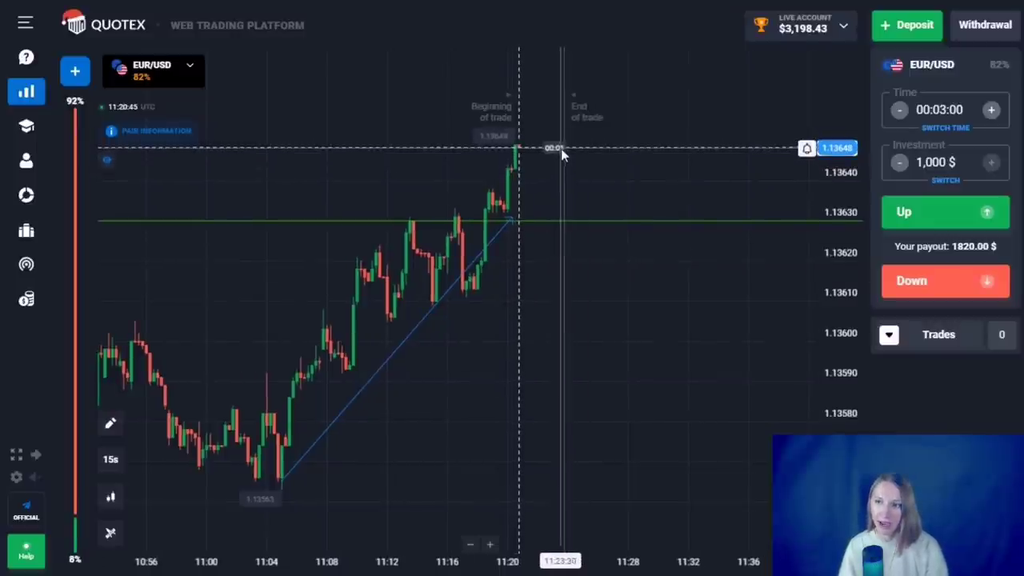
left_click(938, 117)
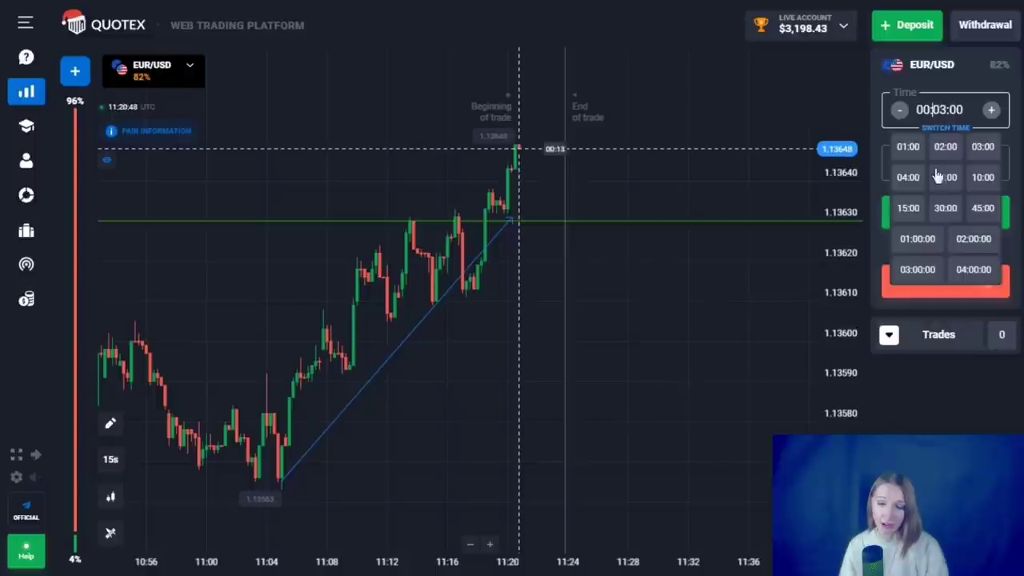
left_click(907, 148)
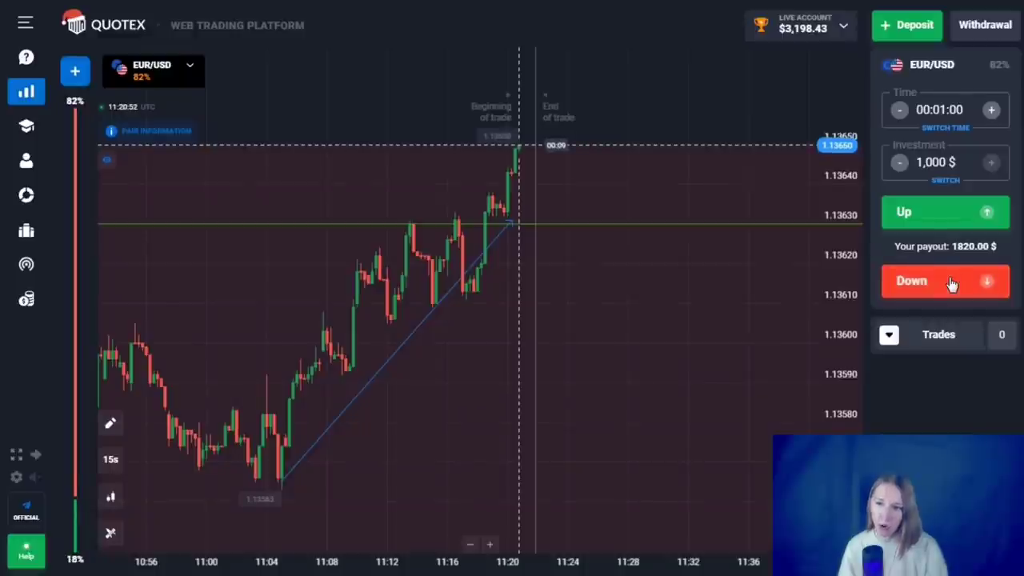
left_click(952, 284)
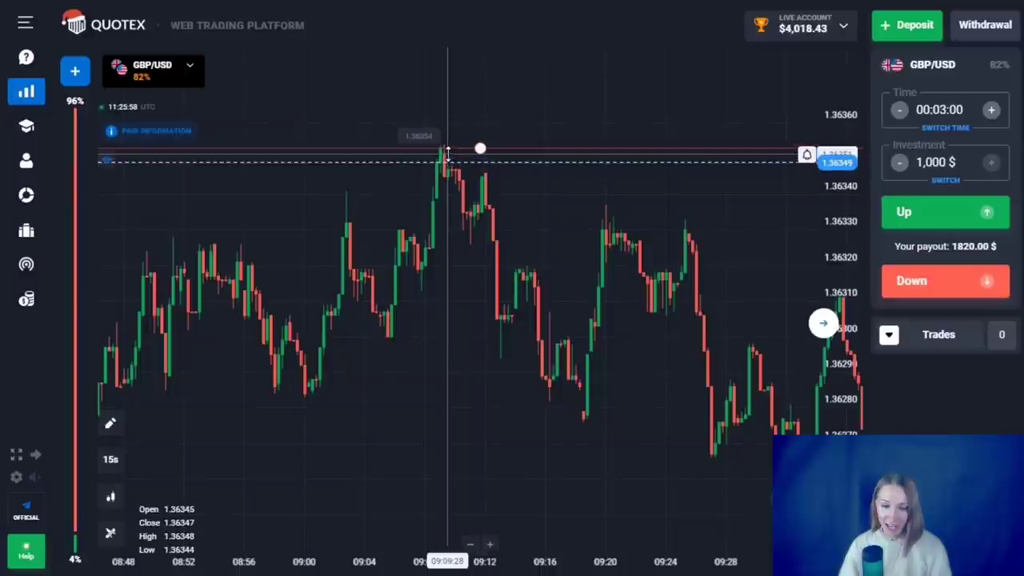
Jump to the live candle, move the alert to 1.36351, and open the second 1,000 $ GBP/USD trade
left_click_drag(462, 151, 466, 151)
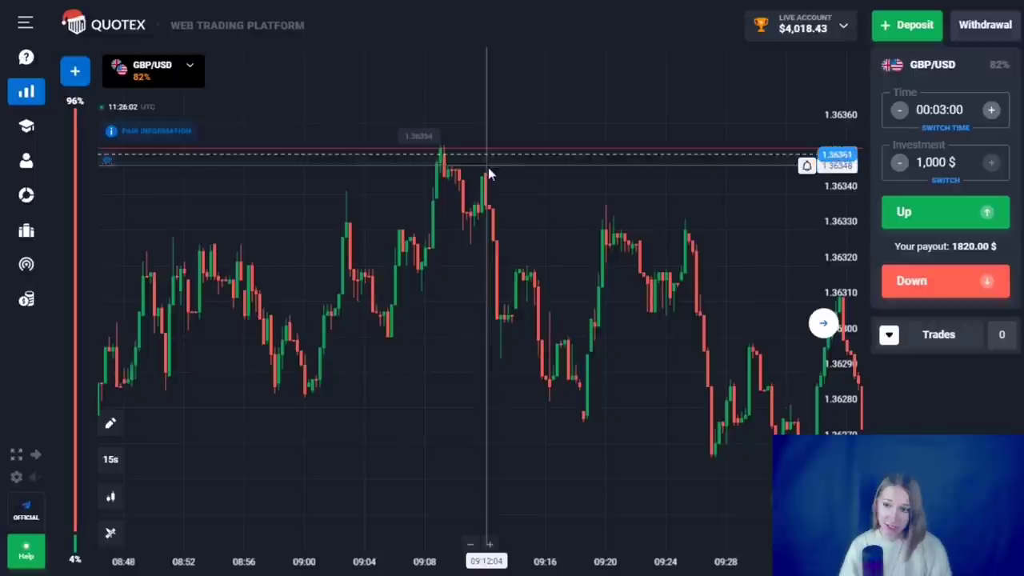
left_click(823, 325)
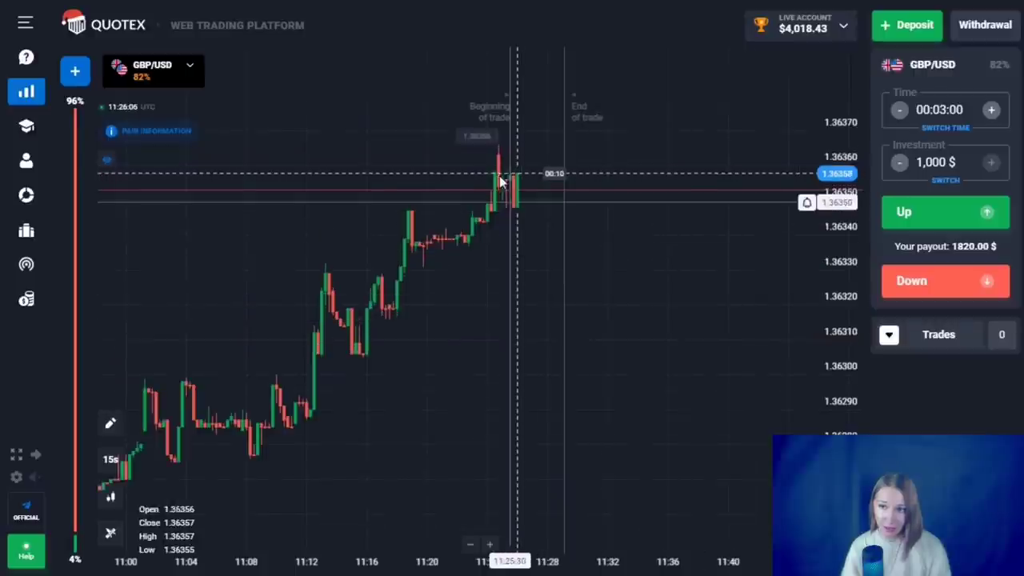
mouse_move(507, 177)
left_mouse_down()
mouse_move(517, 200)
mouse_move(522, 182)
left_mouse_up()
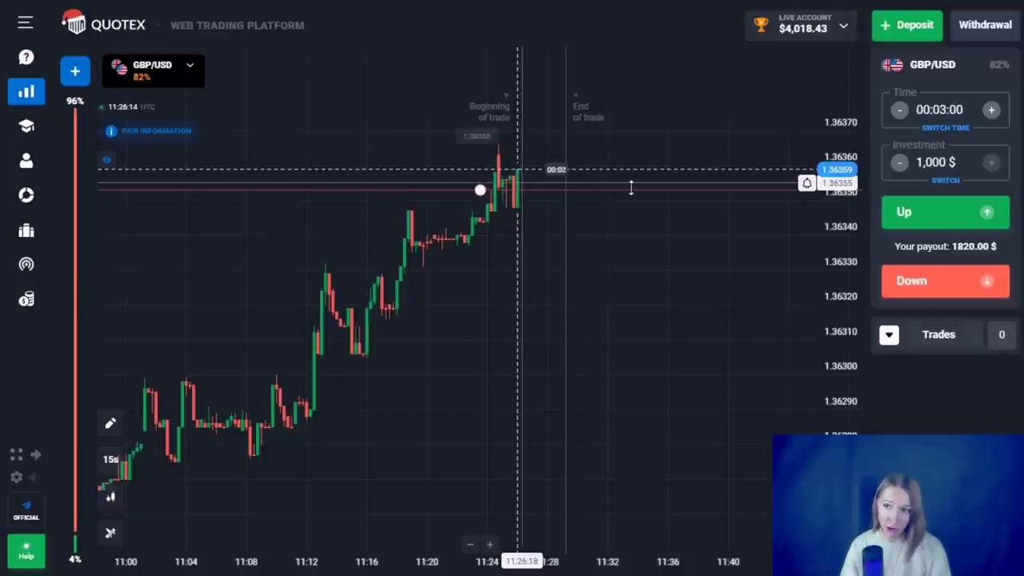
left_click(932, 214)
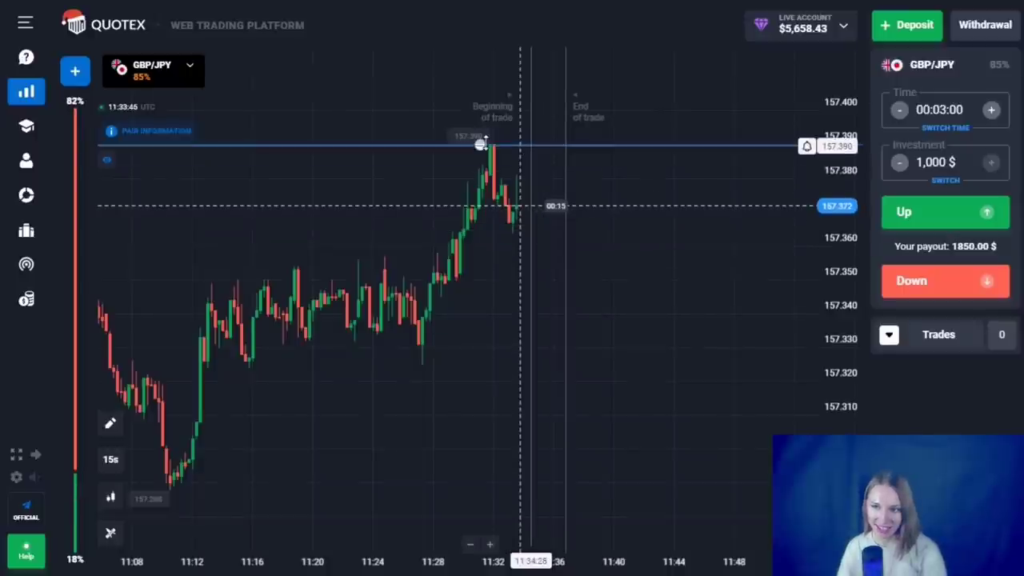
mouse_move(483, 144)
left_mouse_down()
mouse_move(530, 142)
mouse_move(496, 150)
left_mouse_up()
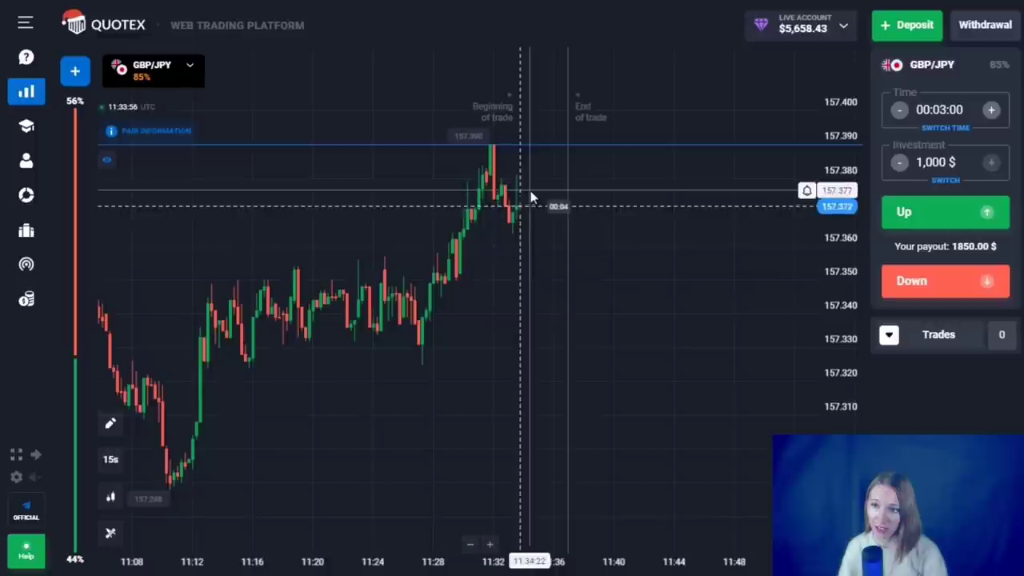
Open a second 1,000 $ GBP/JPY Up trade and raise the price alert to 157.387
left_click(938, 215)
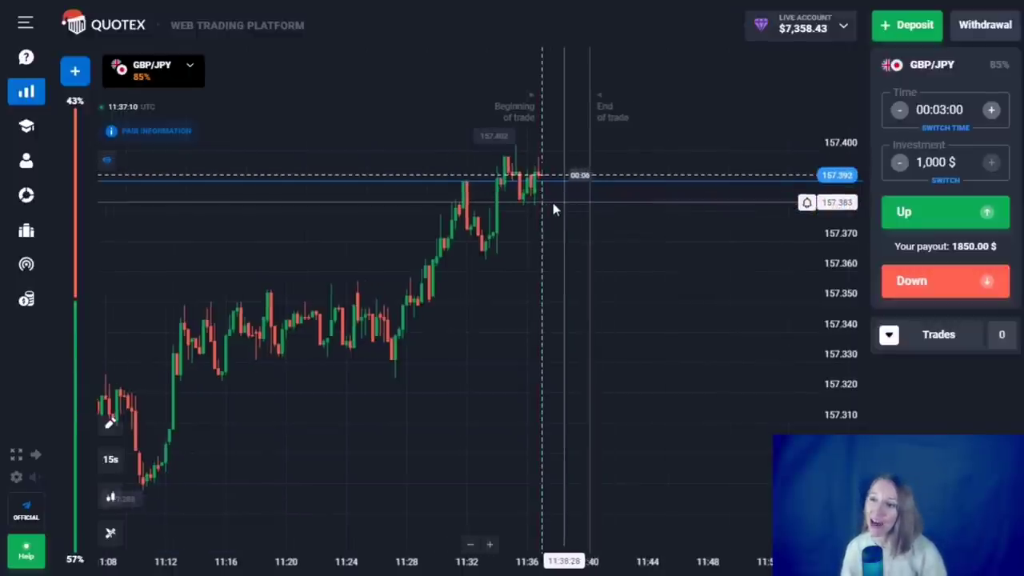
left_click_drag(535, 205, 532, 192)
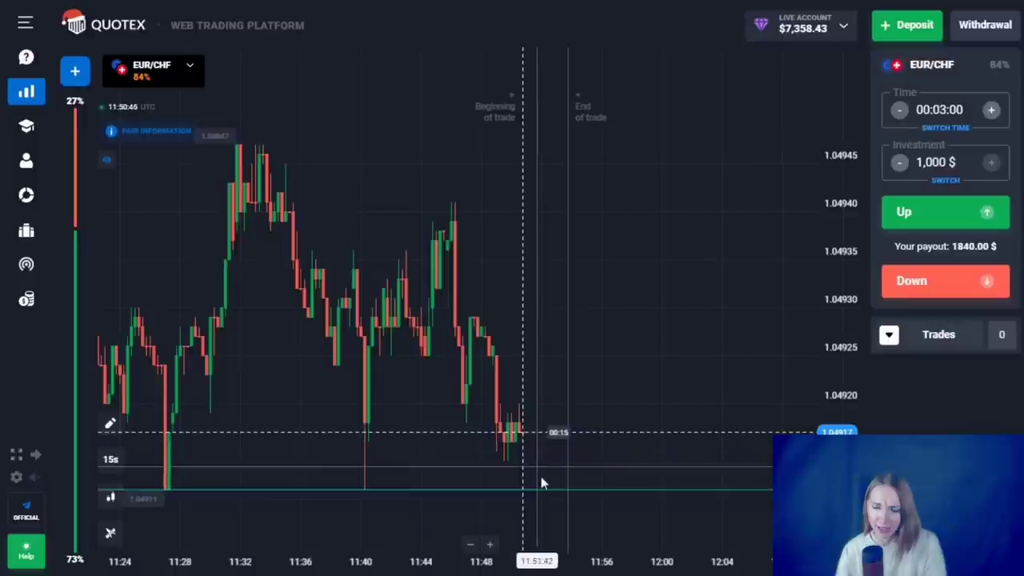
Fire four consecutive 1,000 $ EUR/CHF Down trades near 1.04919
left_click_drag(541, 478, 543, 467)
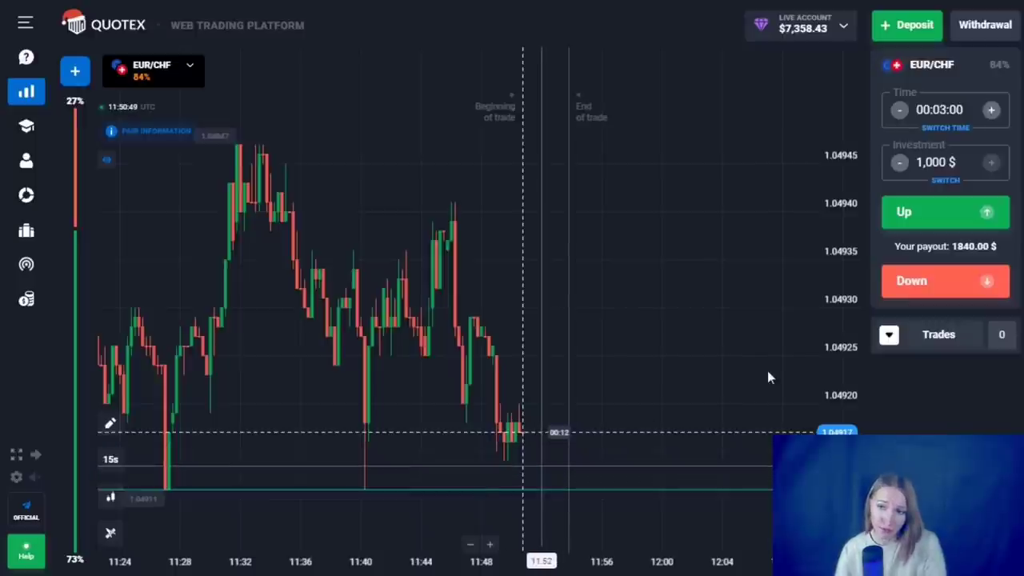
left_click(942, 292)
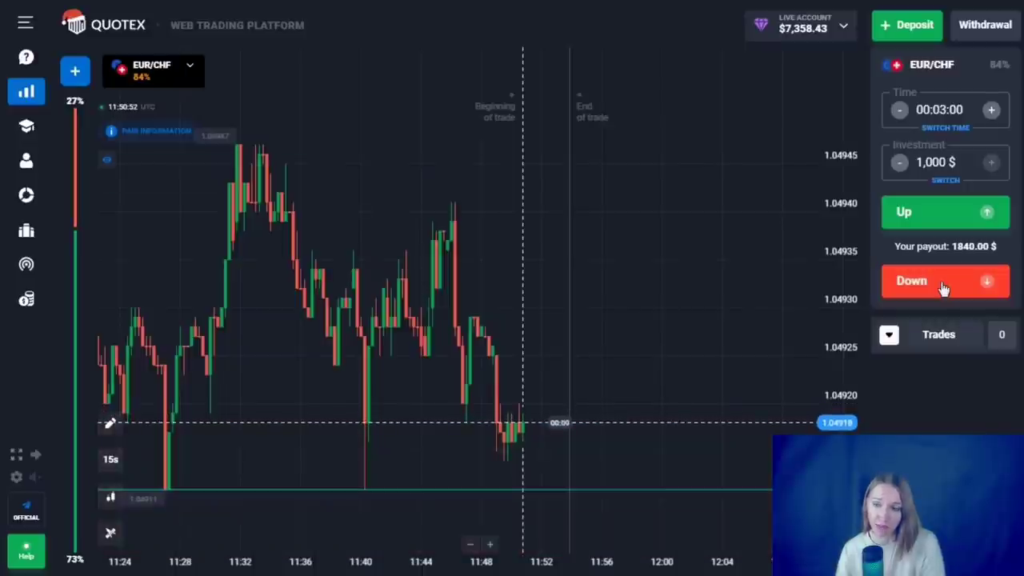
left_click(944, 289)
left_click(944, 288)
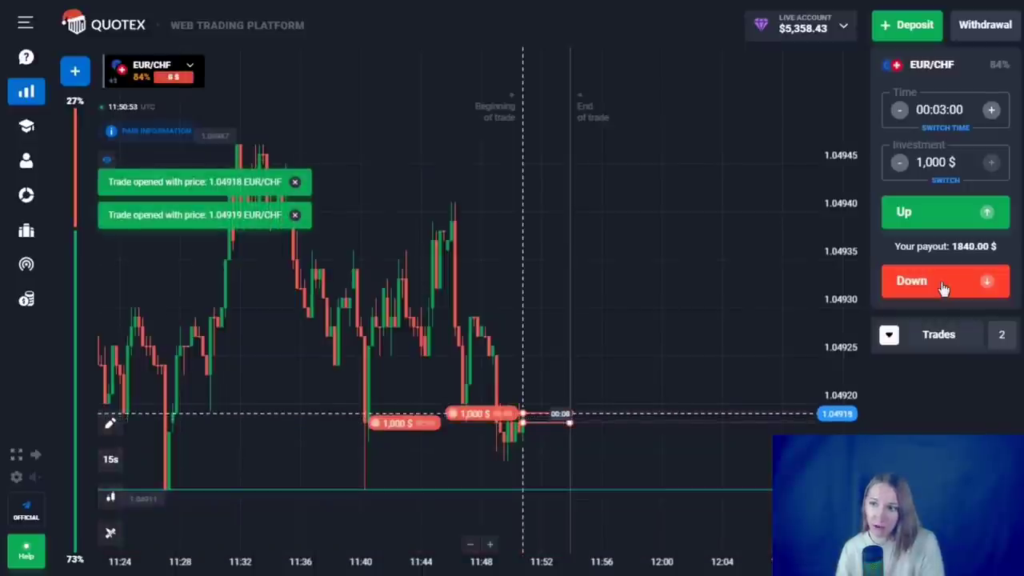
left_click(944, 288)
left_click(944, 288)
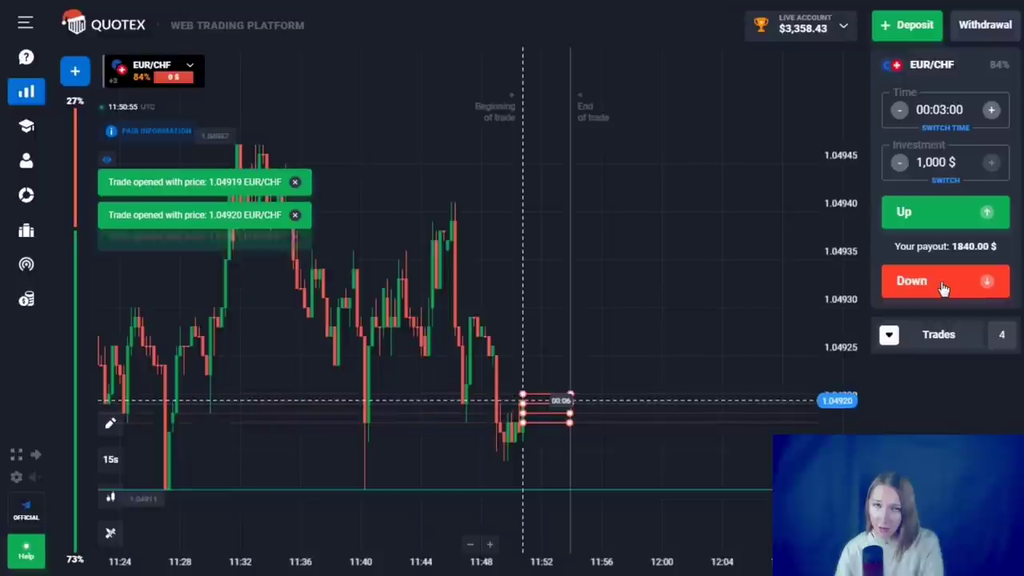